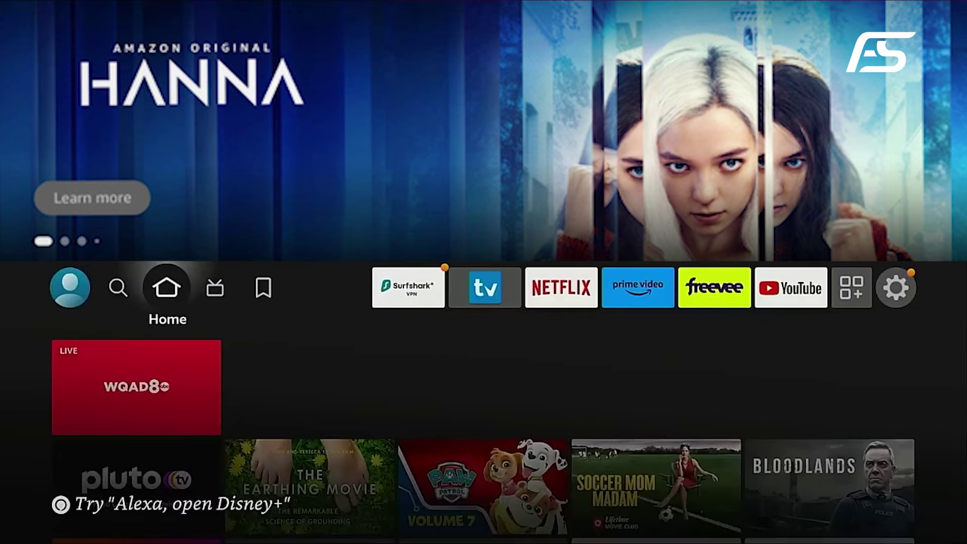
- Search the Appstore with the letter D, download the Downloader app, and go back Home
key(Left)
key(Down)
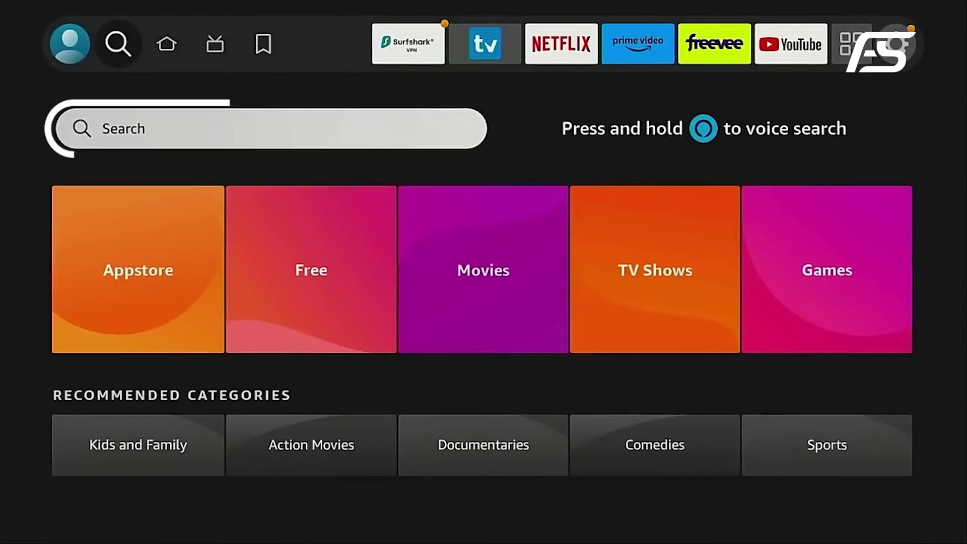
key(Return)
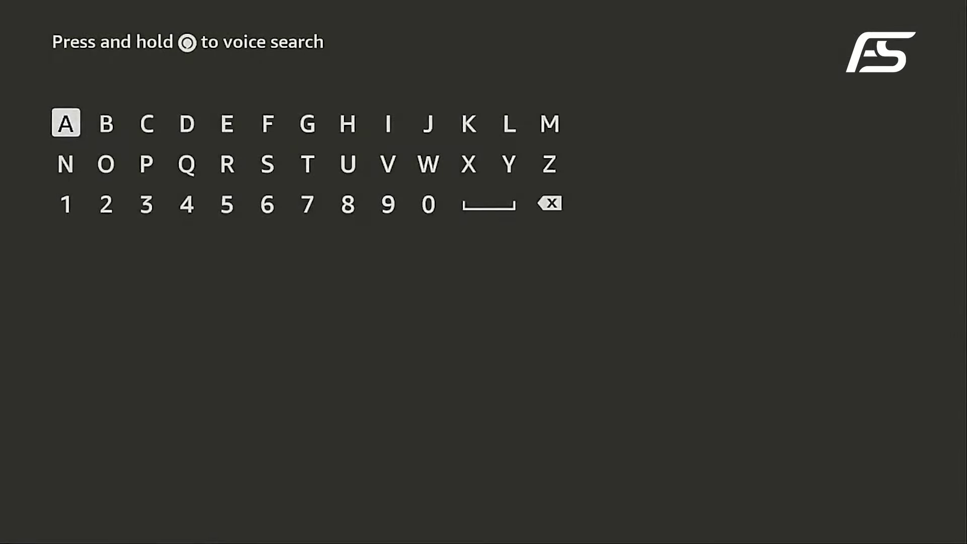
key(Down)
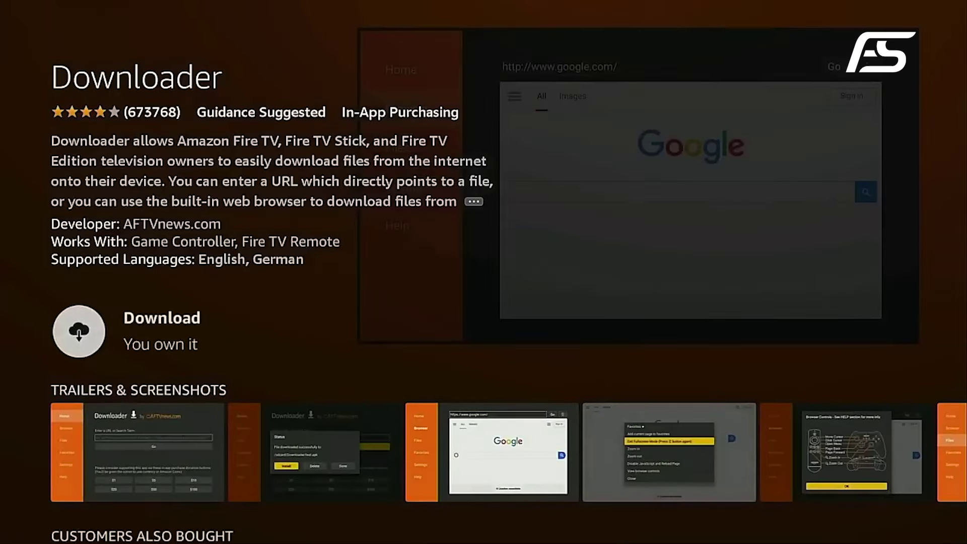
key(Return)
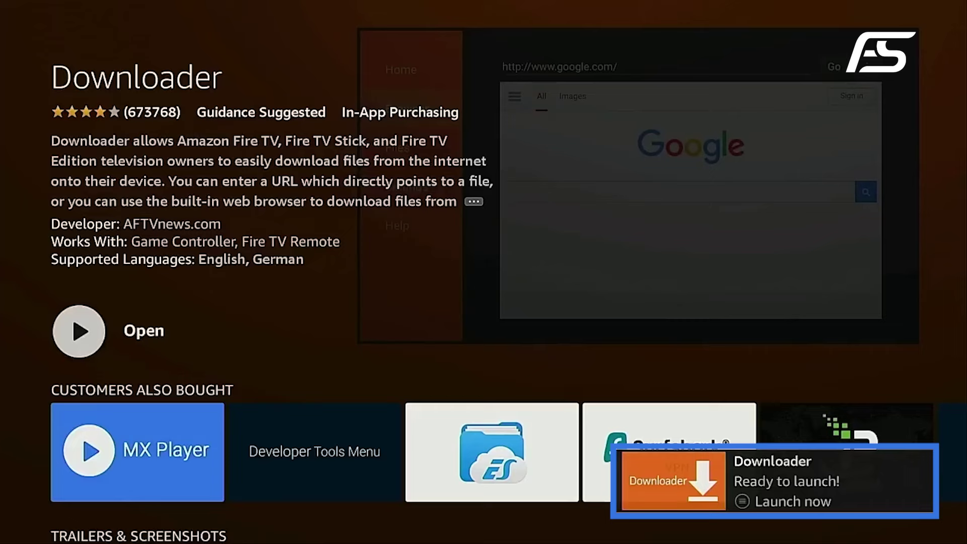
key(Home)
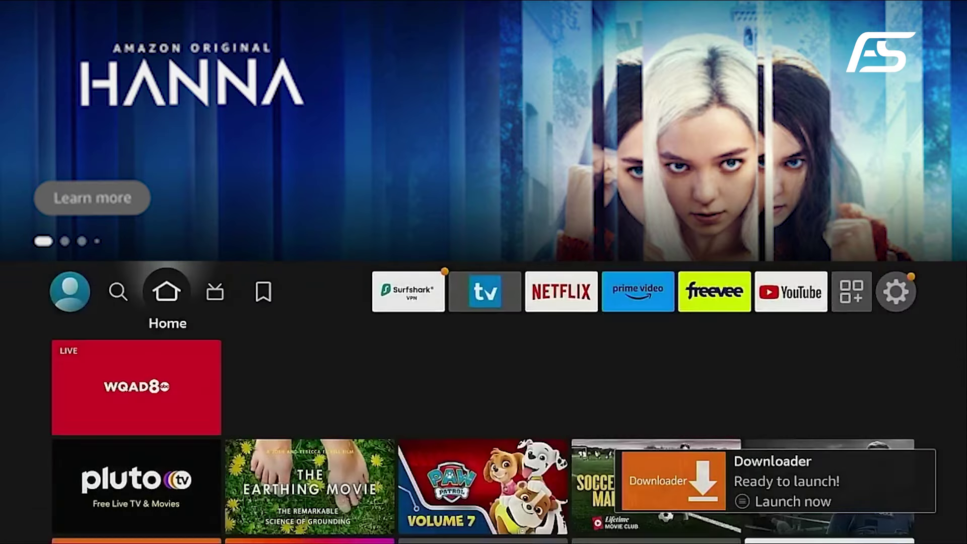
- Go along the top row to Settings and open the My Fire TV settings
key(Right)
key(Right)
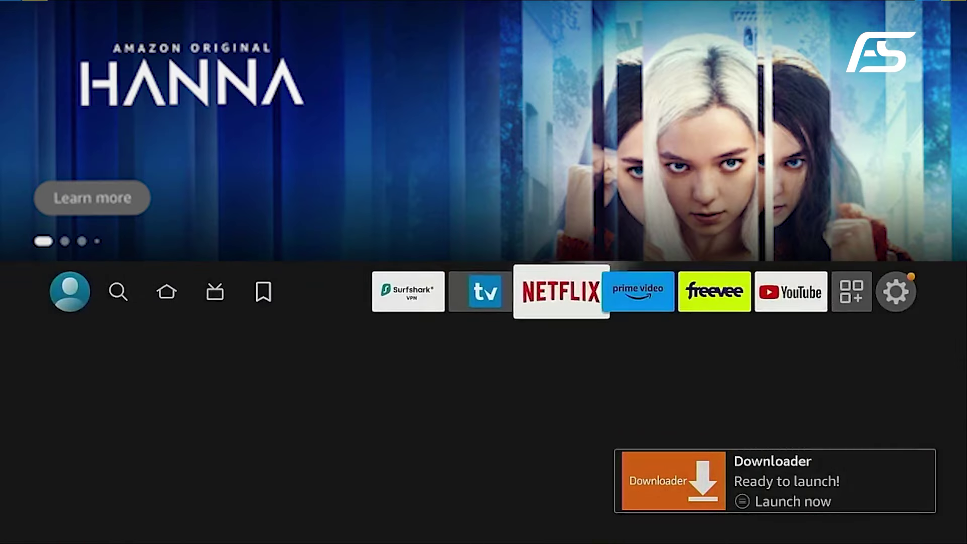
key(Right)
key(Right)
key(Right)
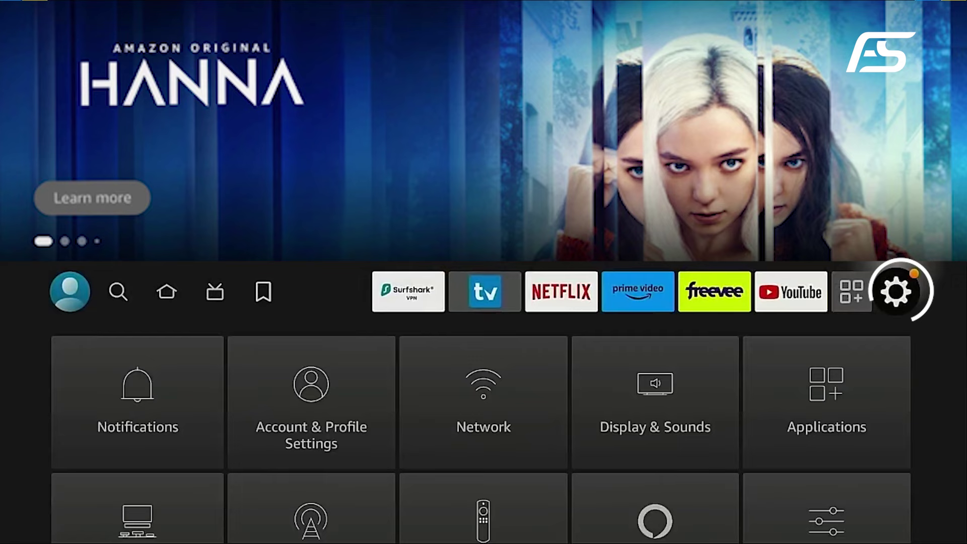
key(Down)
key(Down)
key(Down)
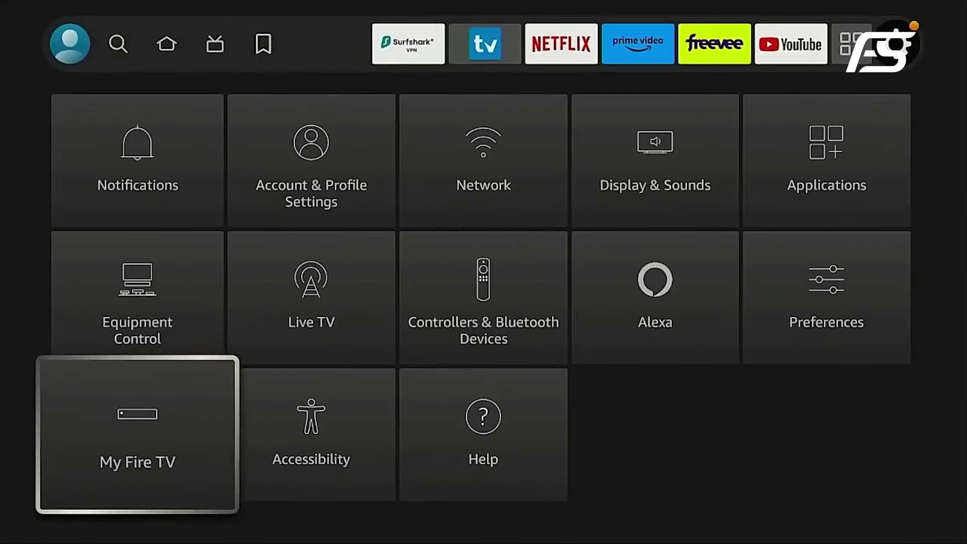
key(Return)
key(Return)
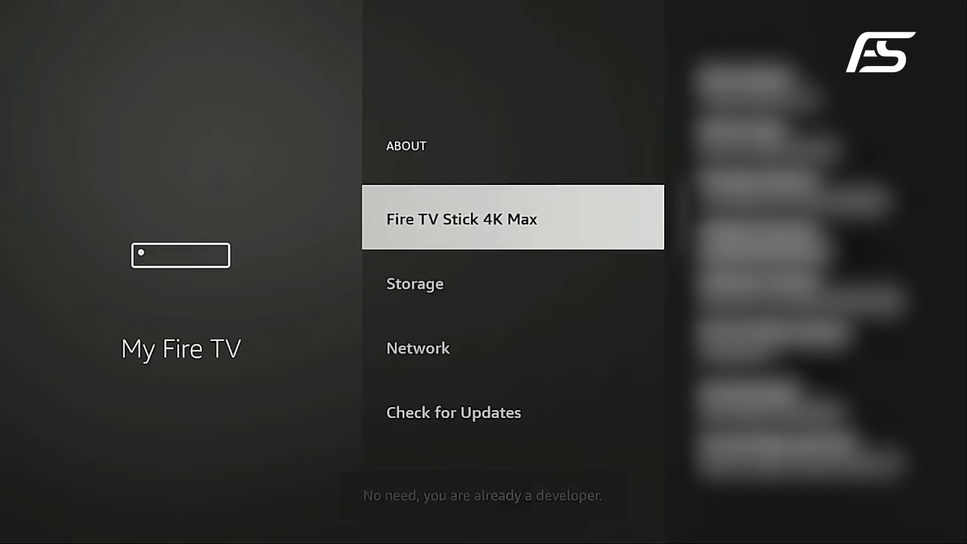
- Go from About into Developer options > Install unknown apps and highlight Downloader in the list
key(Escape)
key(Down)
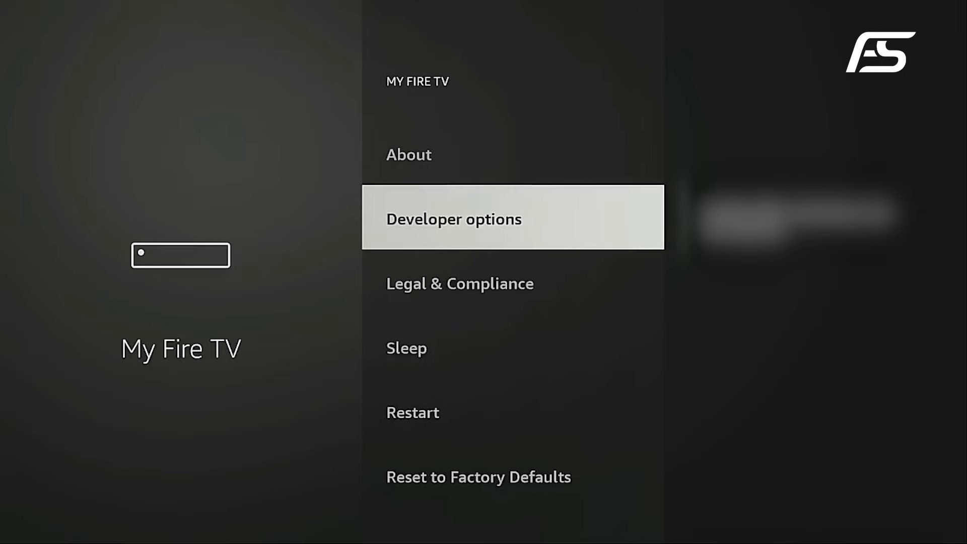
key(Return)
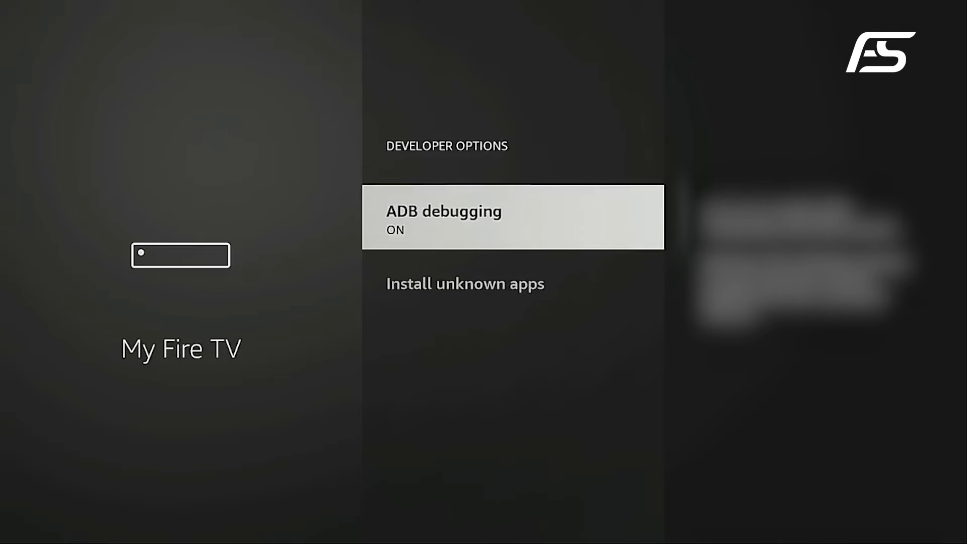
key(Down)
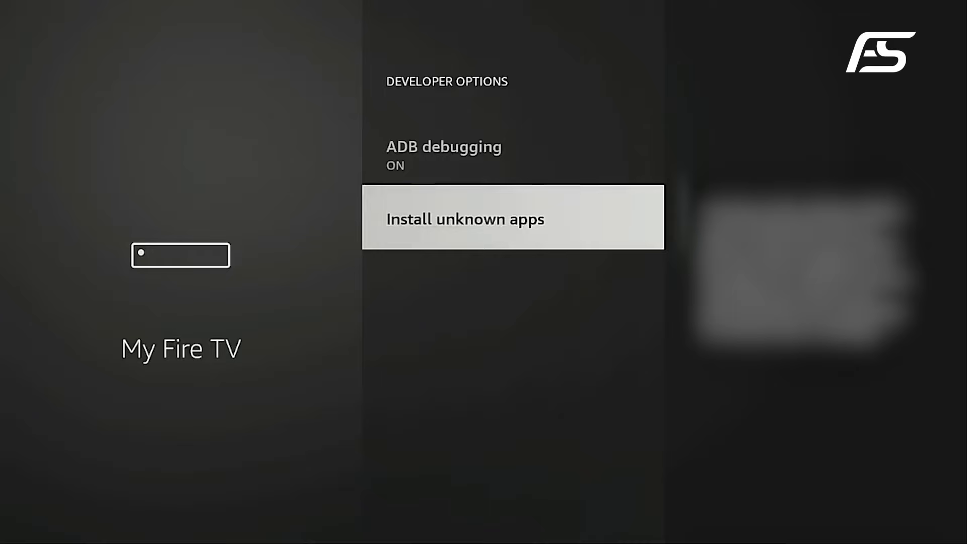
key(Return)
key(Down)
key(Down)
key(Down)
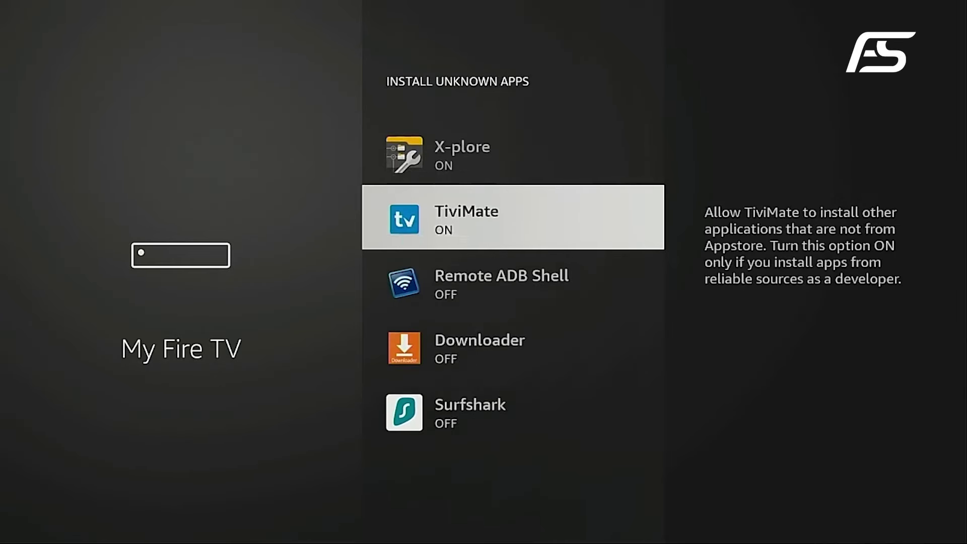